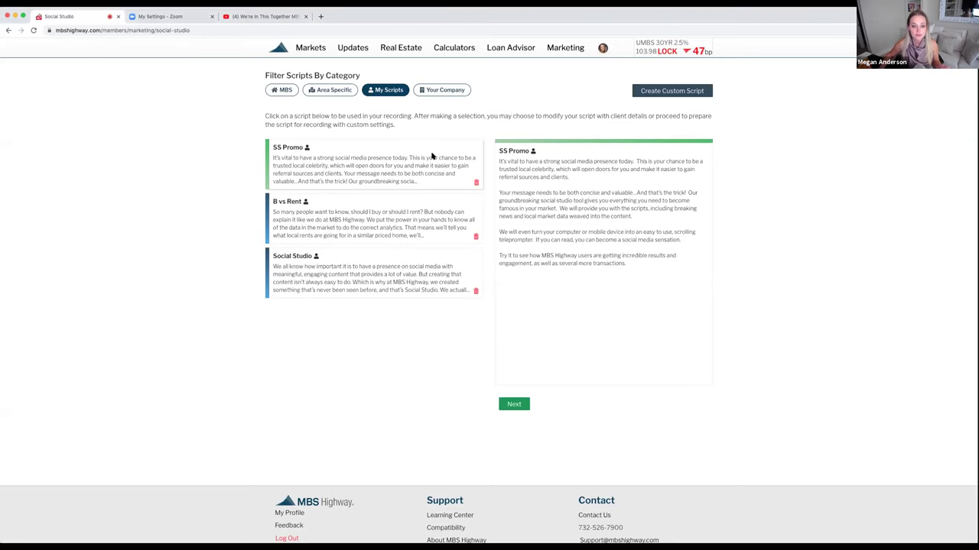
# Open the Debt Consolidation tool from the loan advisor tools and load its Refinance demo
pyautogui.scroll(3, 549, 176)
pyautogui.scroll(1, 549, 175)
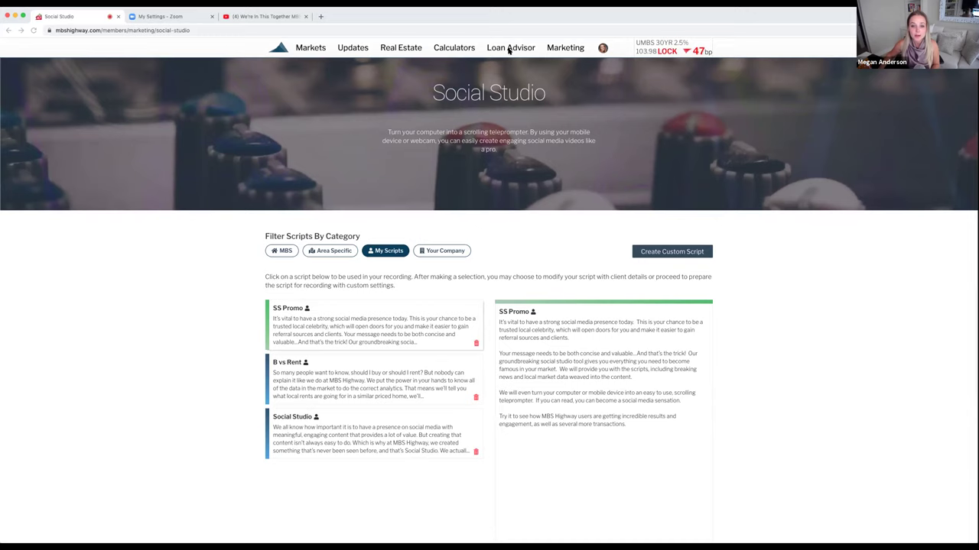
pyautogui.click(511, 70)
pyautogui.moveTo(503, 54)
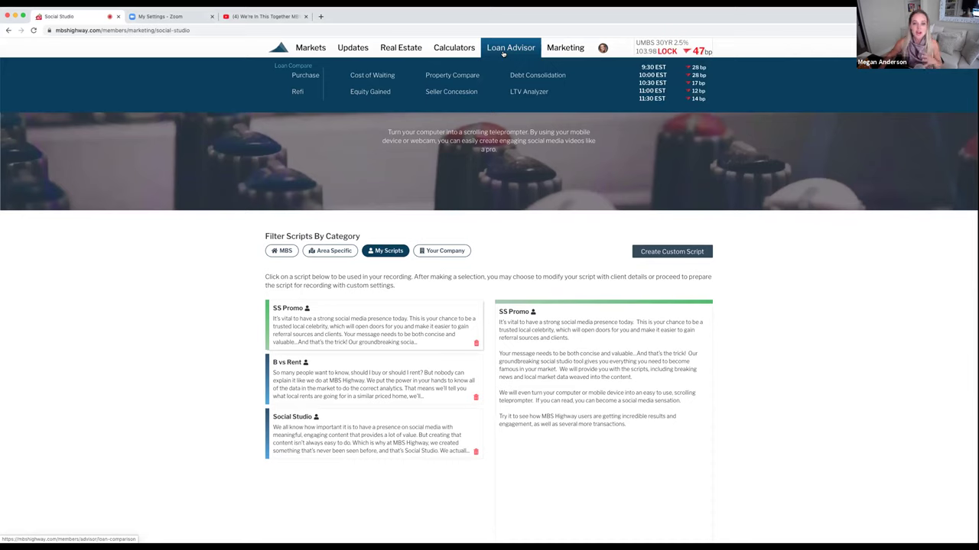
pyautogui.click(535, 77)
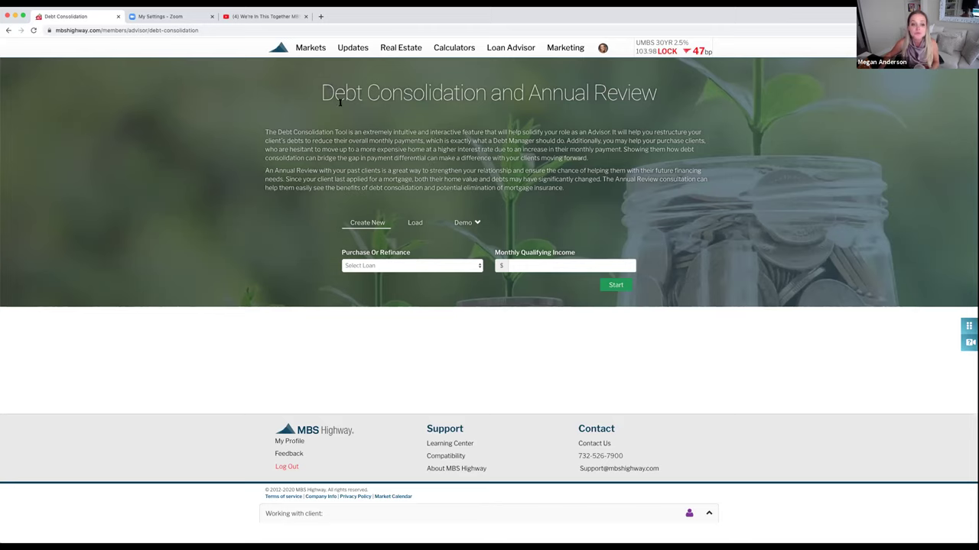
pyautogui.click(477, 223)
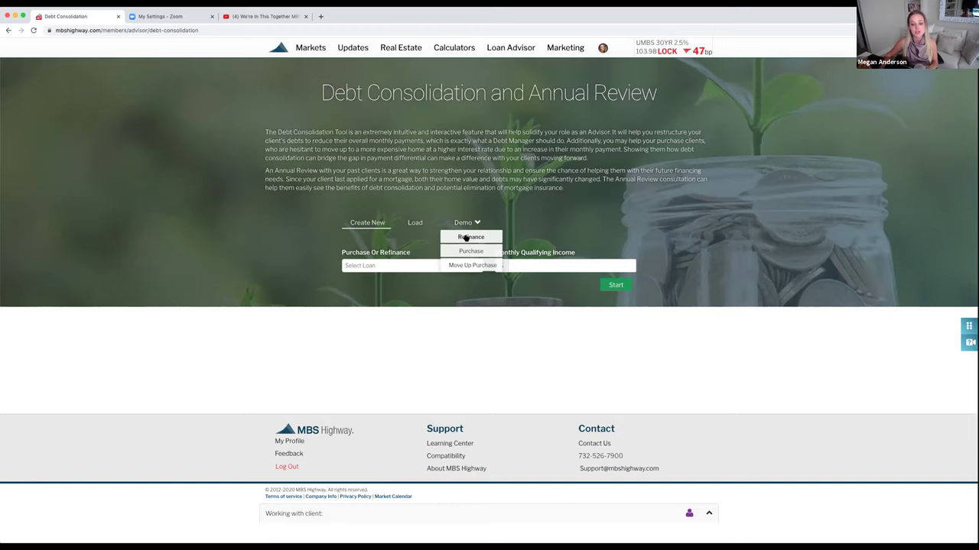
pyautogui.click(467, 237)
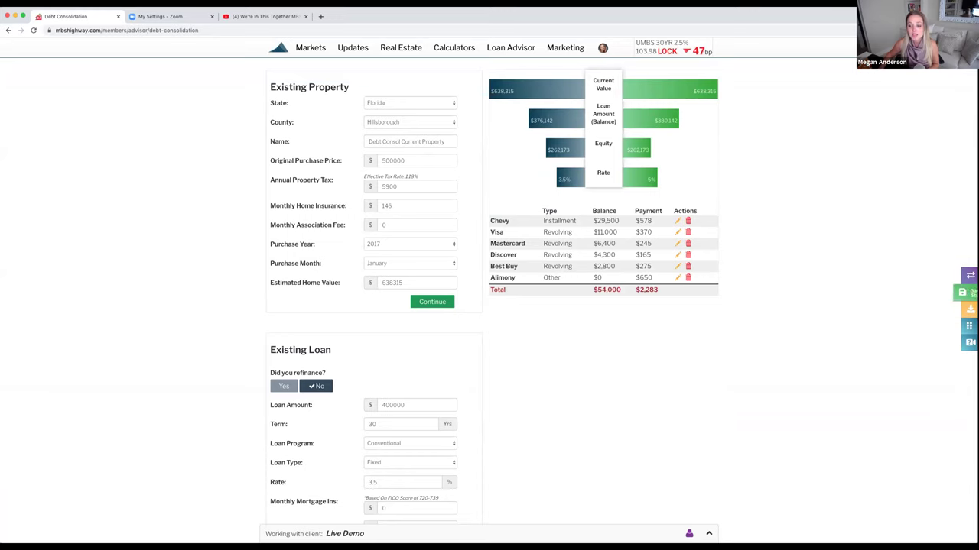
# Open the tutorial video for the debt consolidation tool and close it again
pyautogui.click(965, 343)
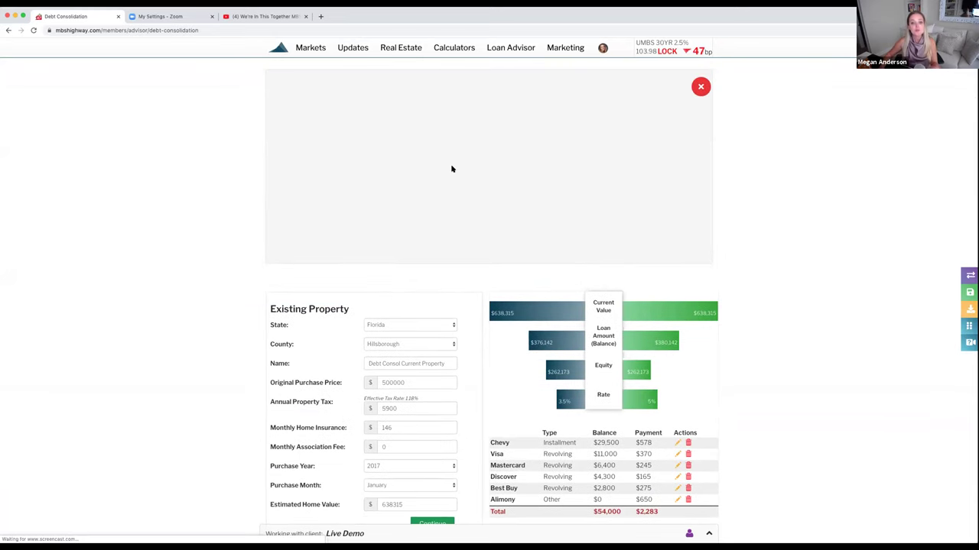
pyautogui.click(699, 87)
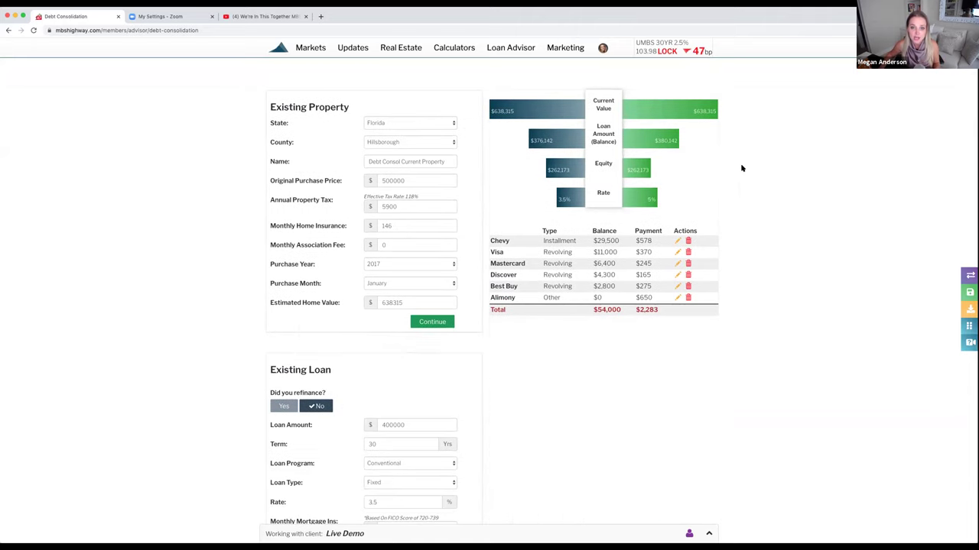
pyautogui.scroll(3, 720, 205)
pyautogui.scroll(1, 720, 205)
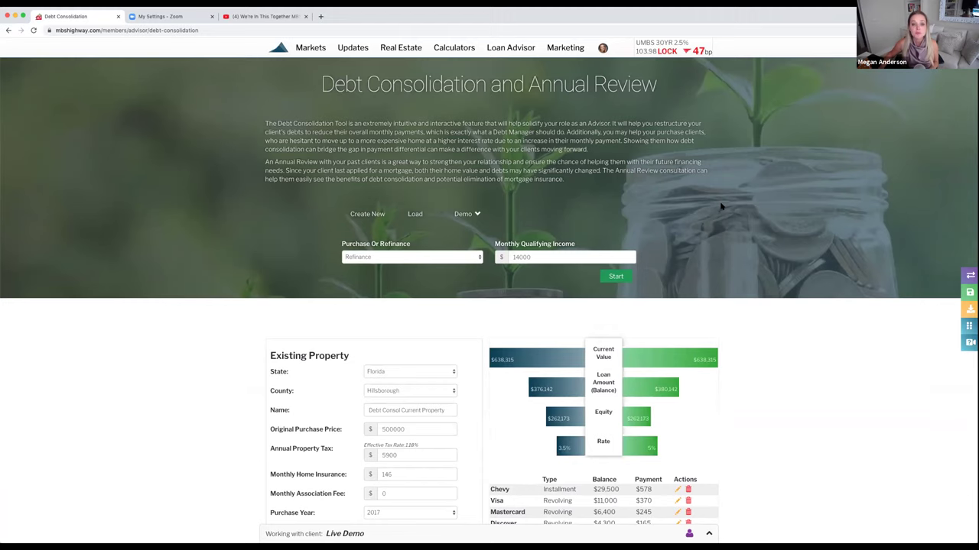
# Review the monthly qualifying income and the existing property and existing loan entries of the refinance demo
pyautogui.scroll(-1, 720, 205)
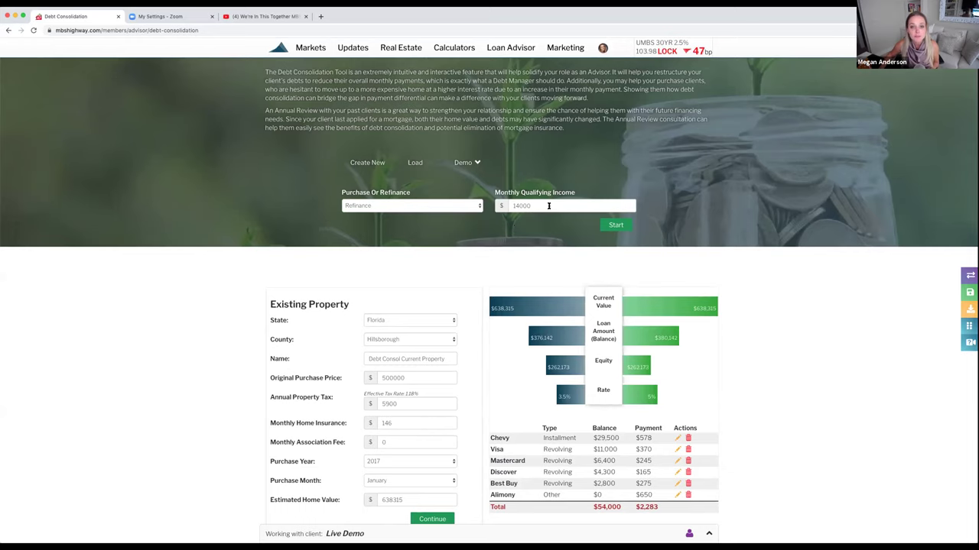
pyautogui.scroll(-2, 458, 280)
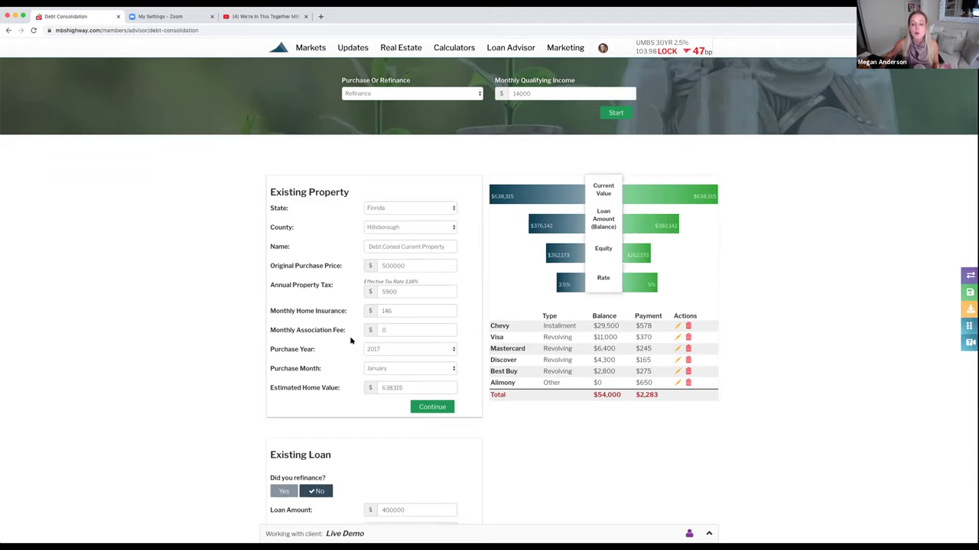
pyautogui.scroll(-1, 351, 341)
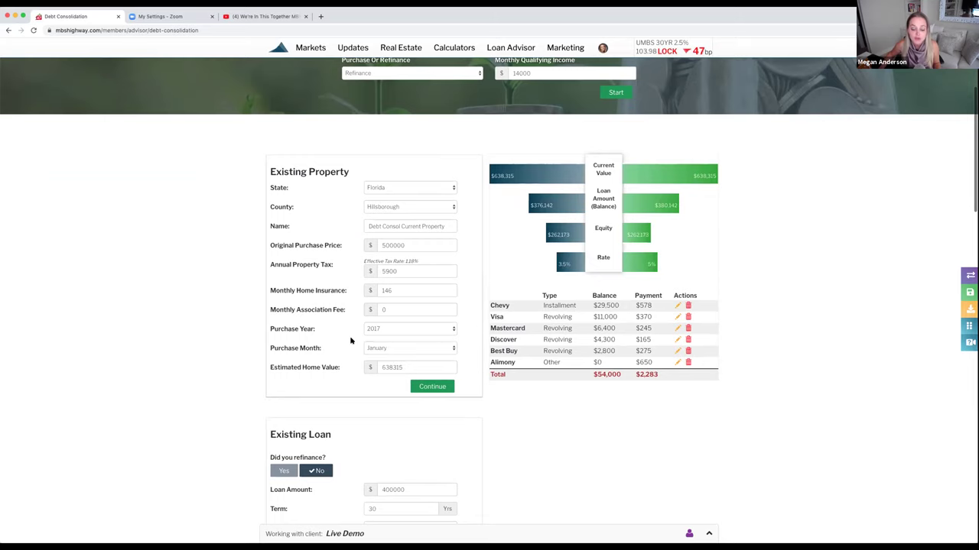
pyautogui.click(422, 387)
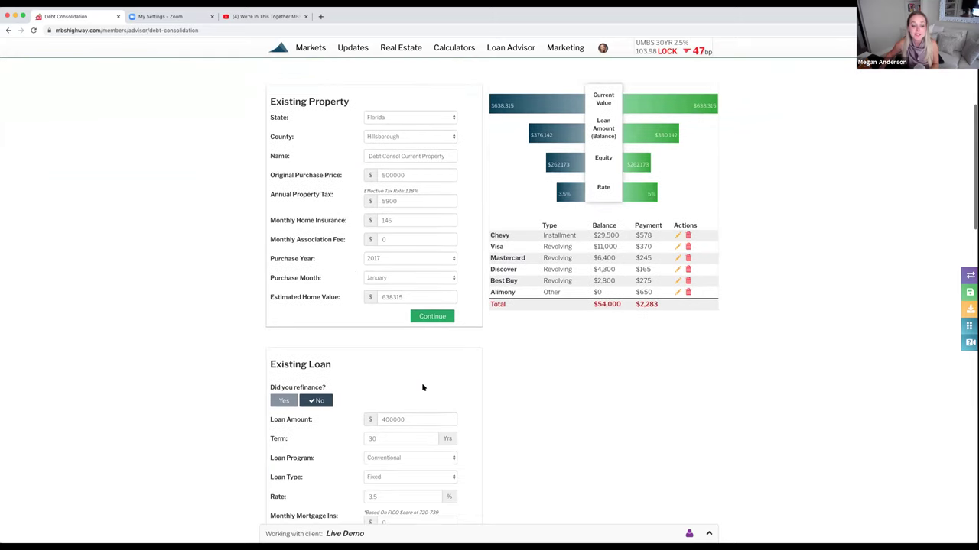
pyautogui.scroll(-2, 323, 396)
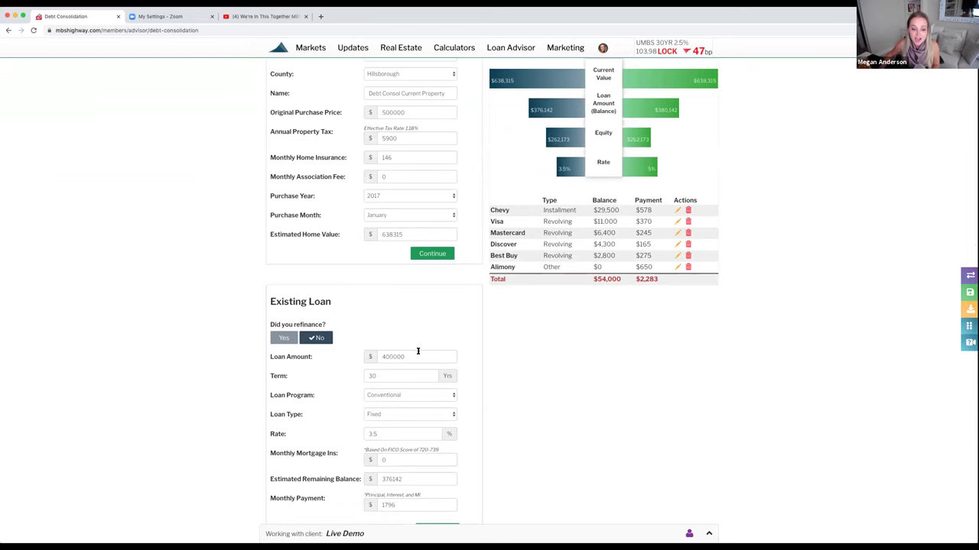
pyautogui.scroll(-1, 417, 351)
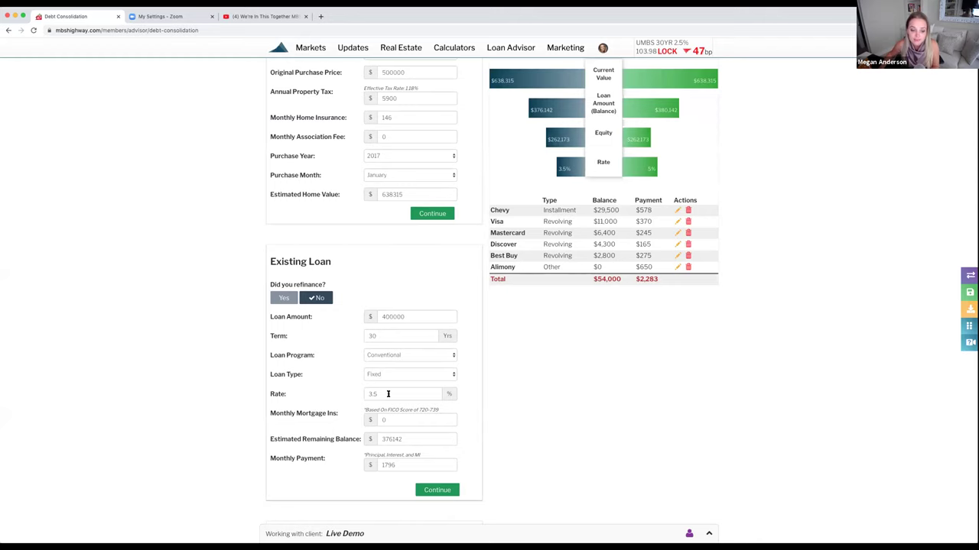
pyautogui.scroll(-3, 388, 394)
pyautogui.scroll(-5, 384, 433)
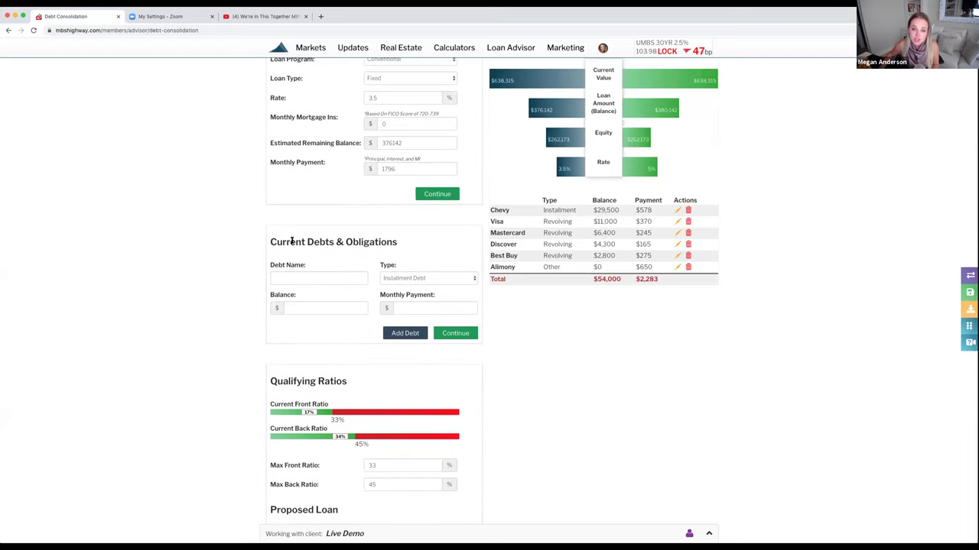
# Check the listed debts, qualifying ratios and proposed loan terms, and calculate the debt consolidation results
pyautogui.moveTo(489, 209); pyautogui.dragTo(655, 271)
pyautogui.scroll(-1, 569, 354)
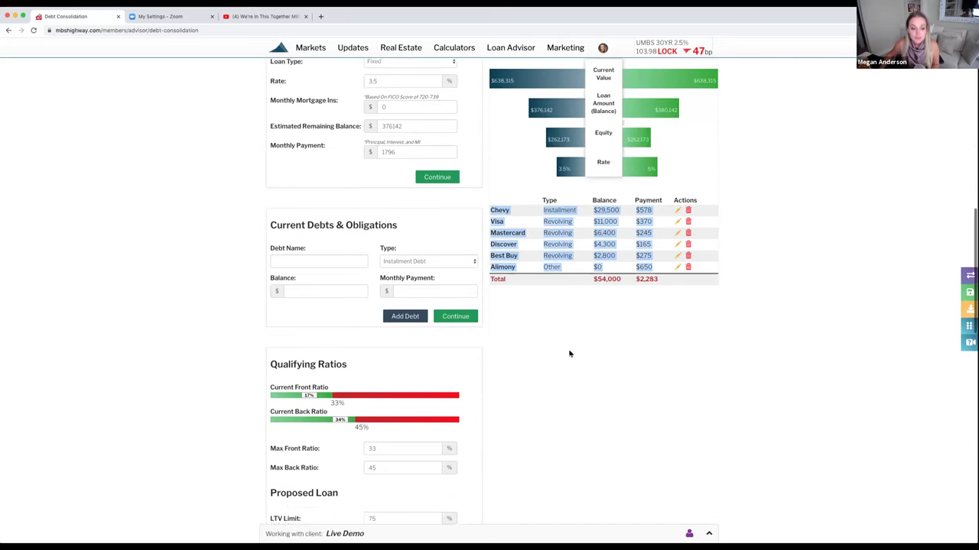
pyautogui.scroll(-3, 569, 354)
pyautogui.scroll(-2, 397, 310)
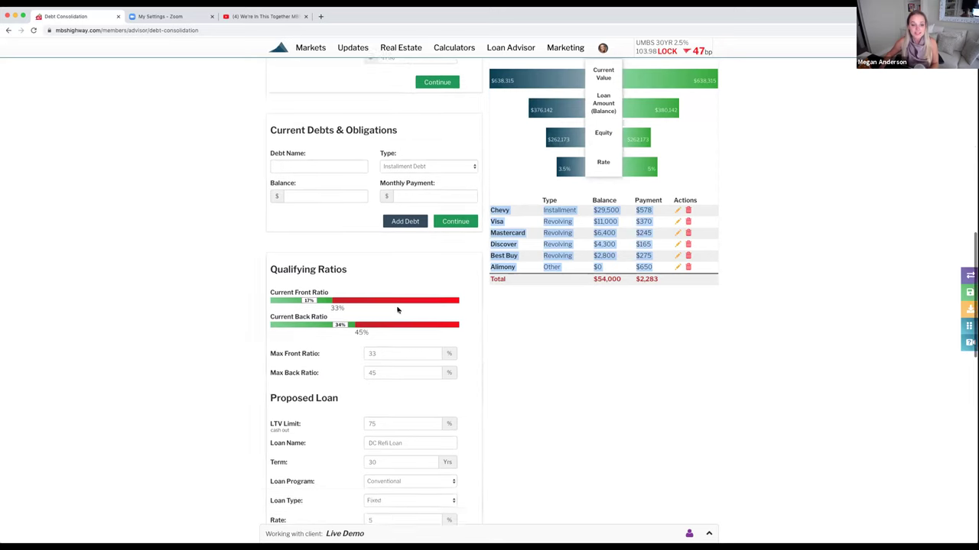
pyautogui.scroll(-1, 397, 310)
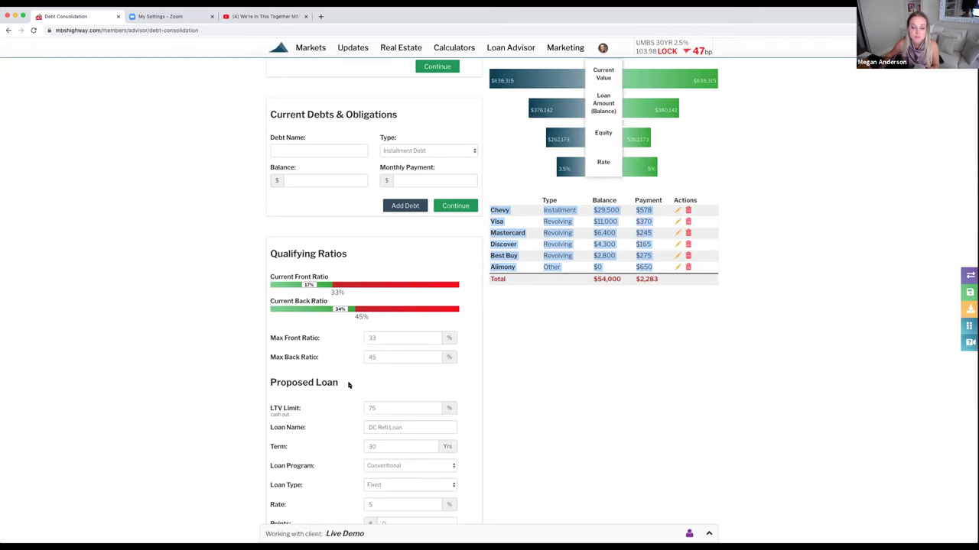
pyautogui.scroll(-3, 348, 384)
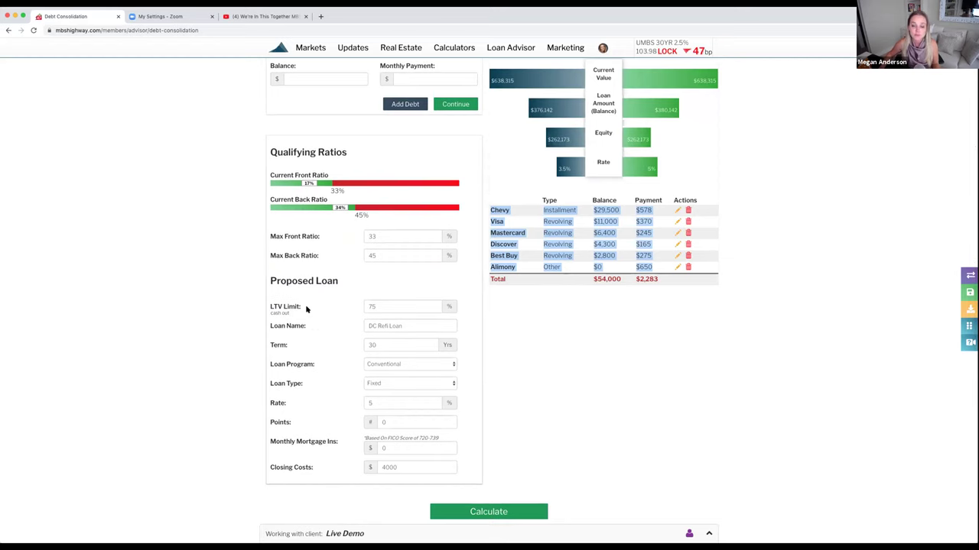
pyautogui.scroll(-1, 306, 309)
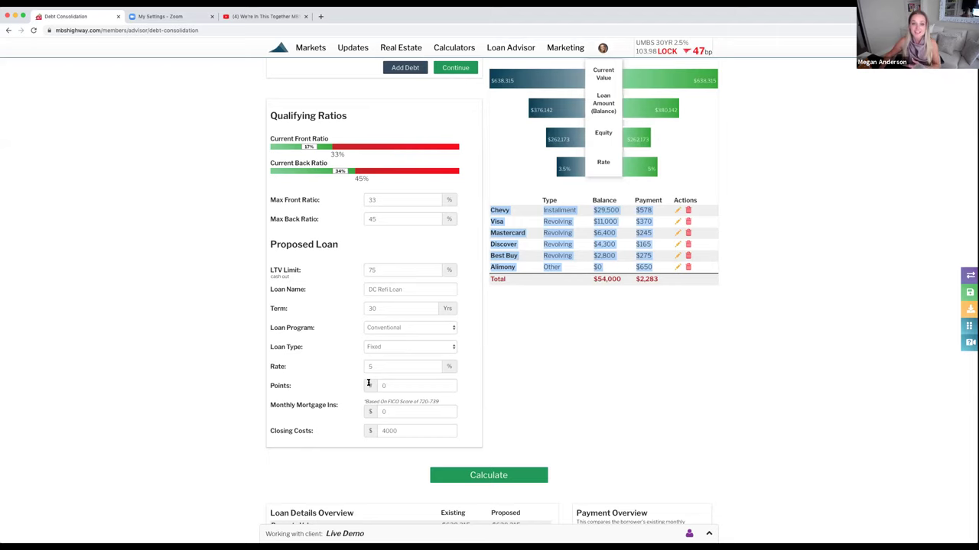
pyautogui.scroll(-3, 368, 384)
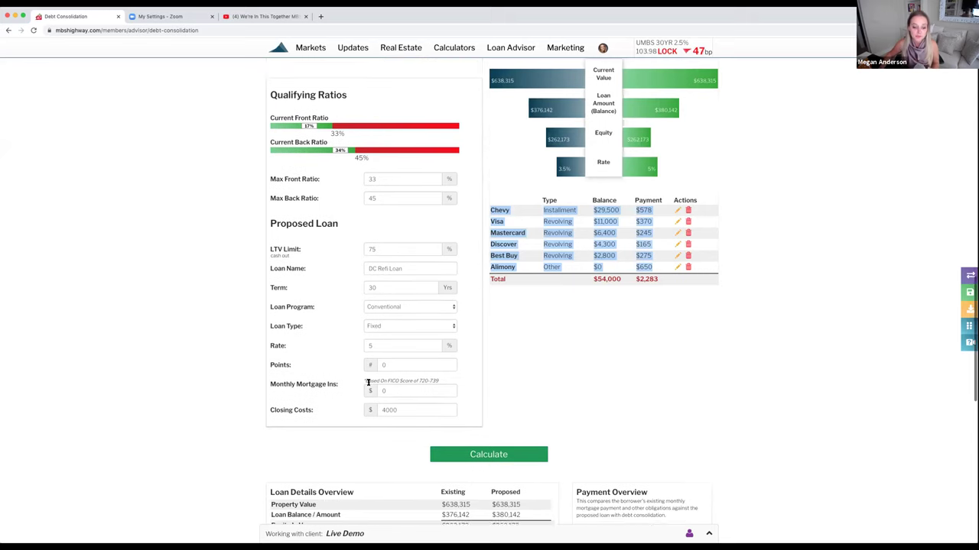
pyautogui.click(456, 324)
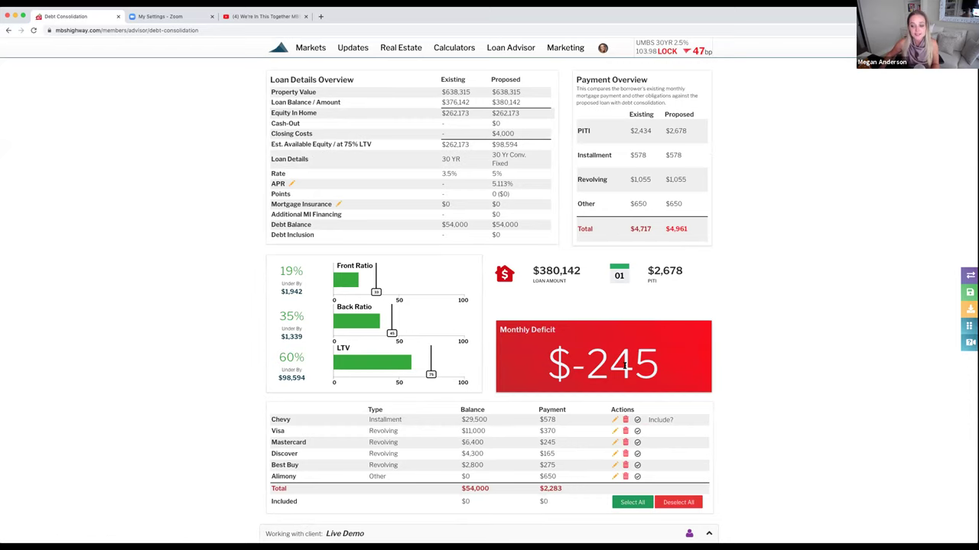
# Examine the monthly deficit, the proposed loan's closing costs and the ratio charts in the results
pyautogui.moveTo(659, 367); pyautogui.dragTo(586, 370)
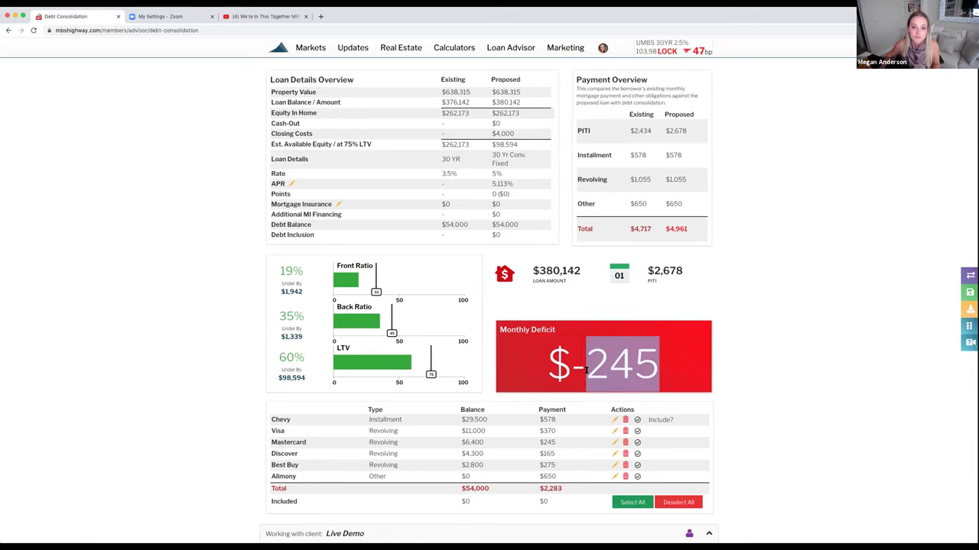
pyautogui.scroll(1, 587, 370)
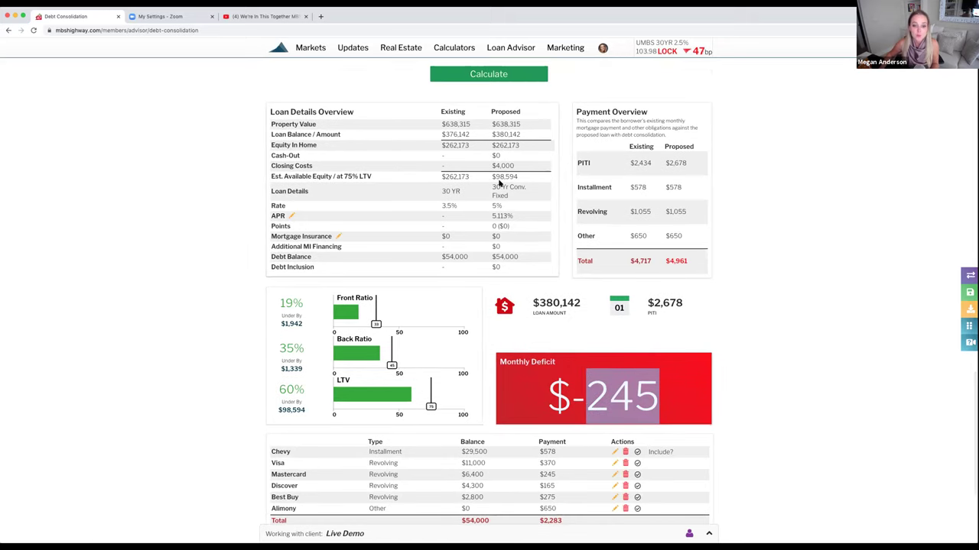
pyautogui.click(513, 166)
pyautogui.moveTo(512, 165); pyautogui.dragTo(491, 165)
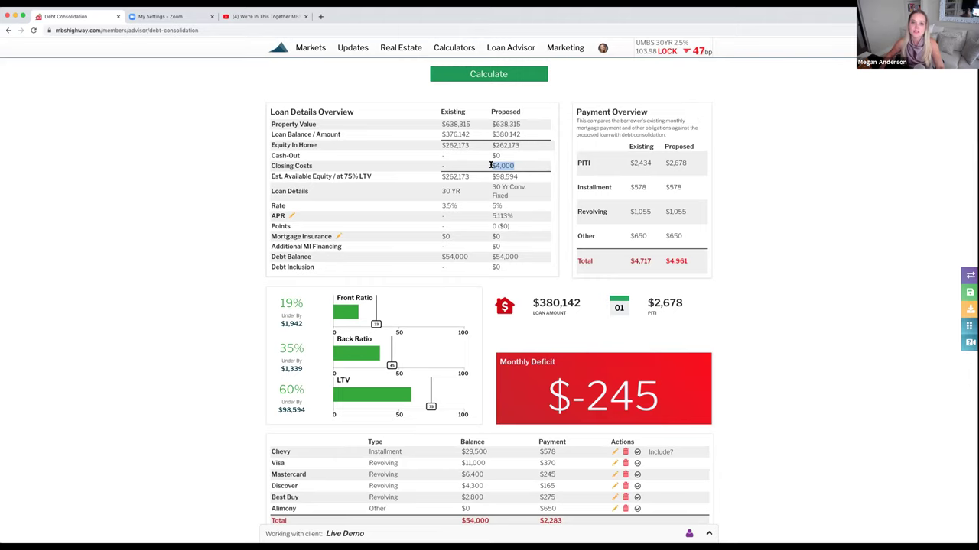
pyautogui.scroll(-1, 491, 165)
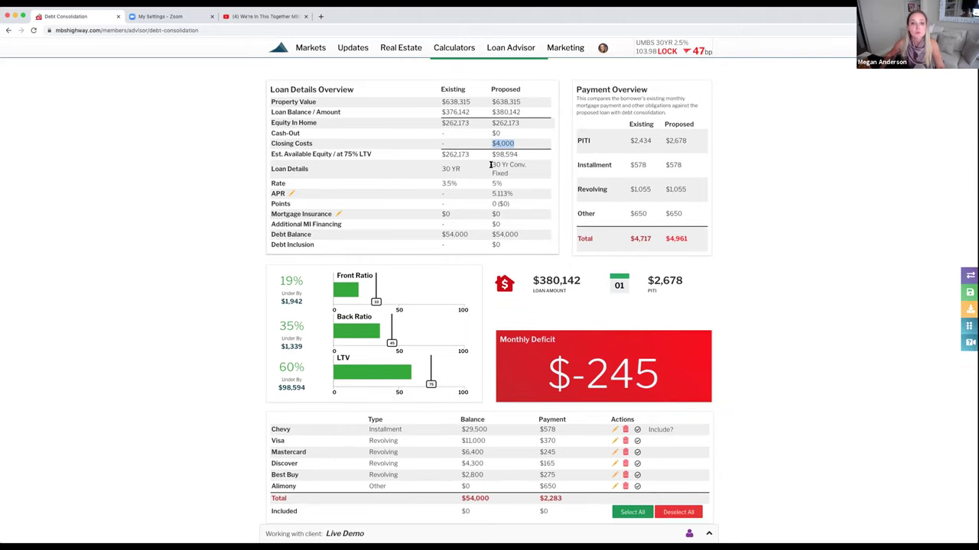
pyautogui.scroll(-1, 491, 166)
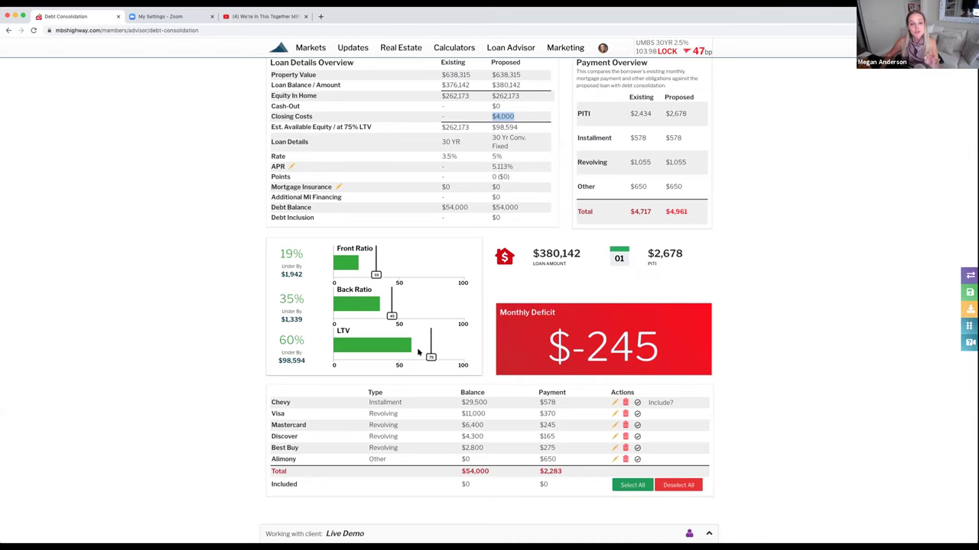
# Include the Chevy, Visa, Mastercard, Discover and Best Buy debts in the consolidation and highlight the monthly savings figure
pyautogui.scroll(-1, 418, 352)
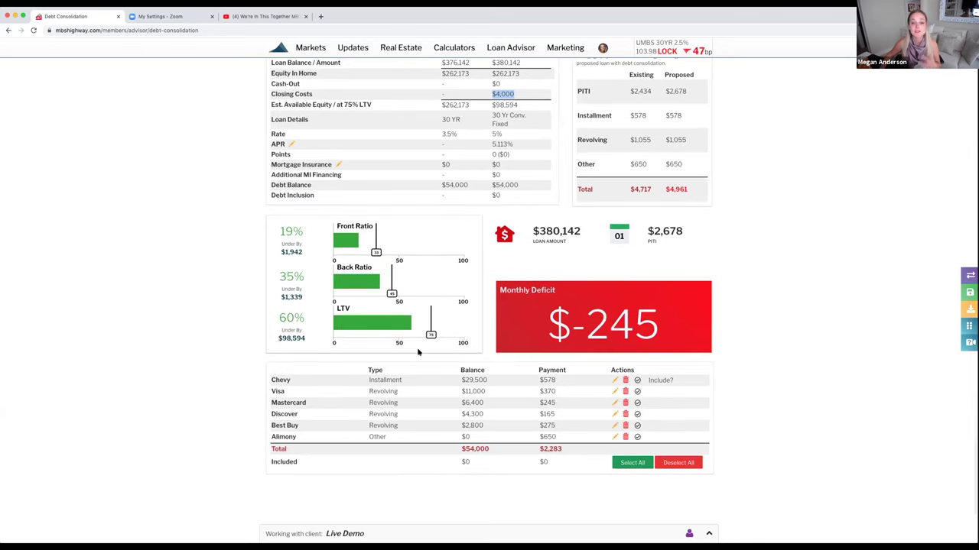
pyautogui.scroll(-1, 418, 352)
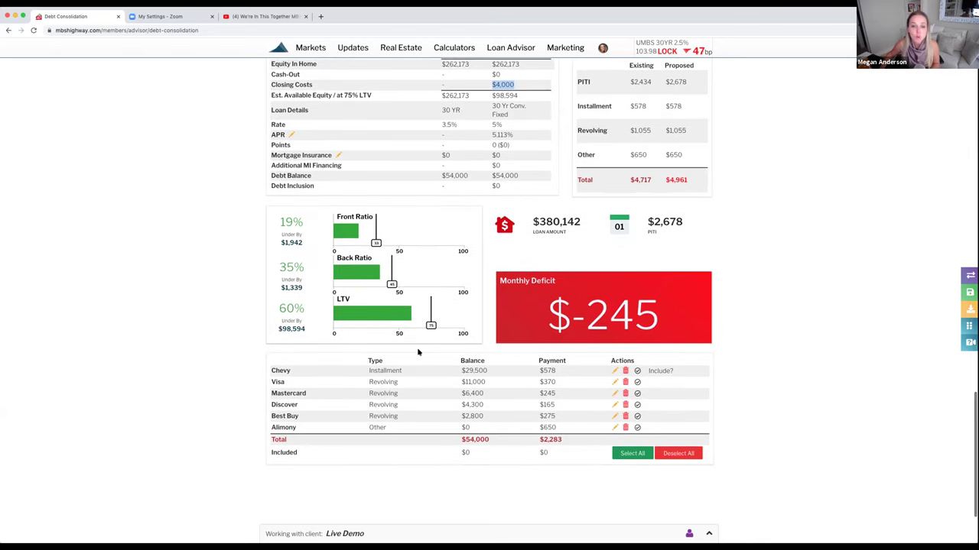
pyautogui.scroll(-1, 418, 351)
pyautogui.scroll(-1, 419, 350)
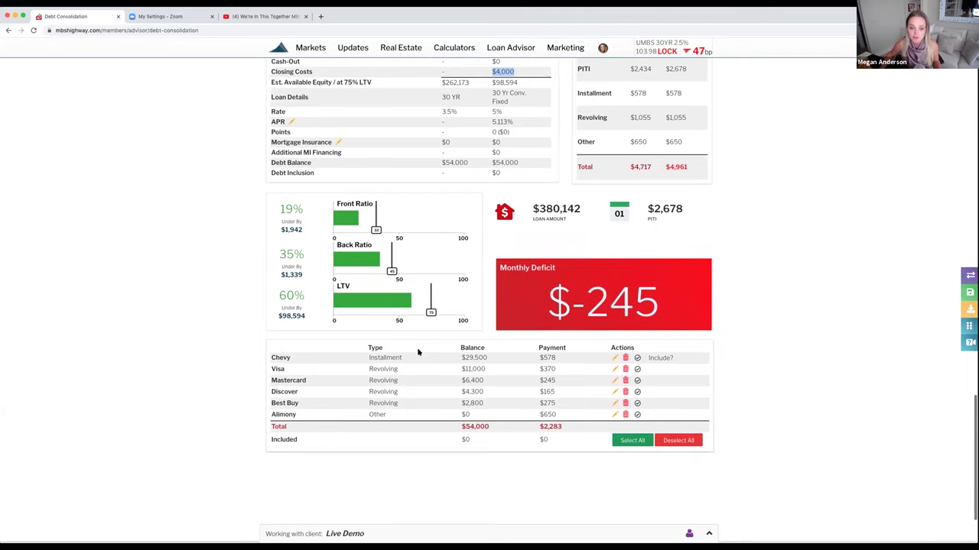
pyautogui.click(350, 359)
pyautogui.click(339, 370)
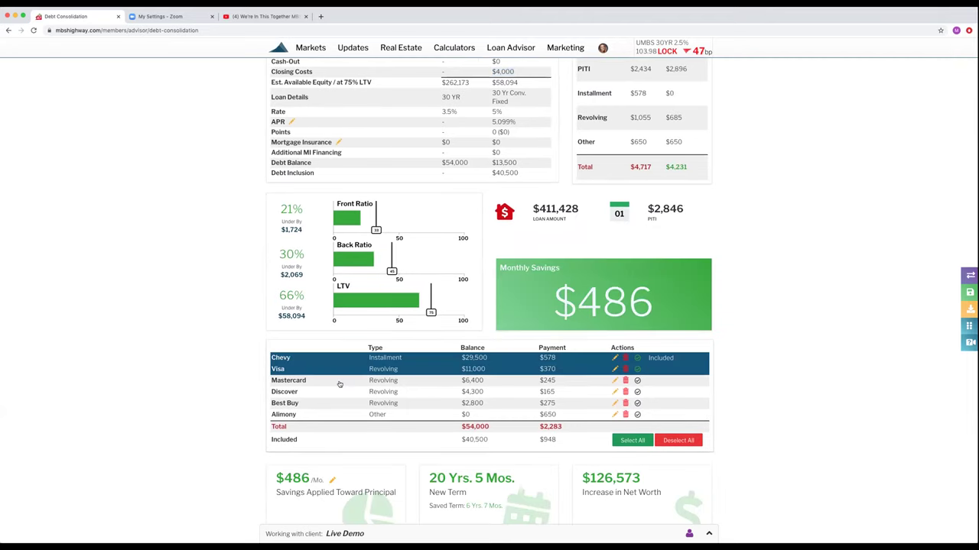
pyautogui.click(340, 381)
pyautogui.click(339, 392)
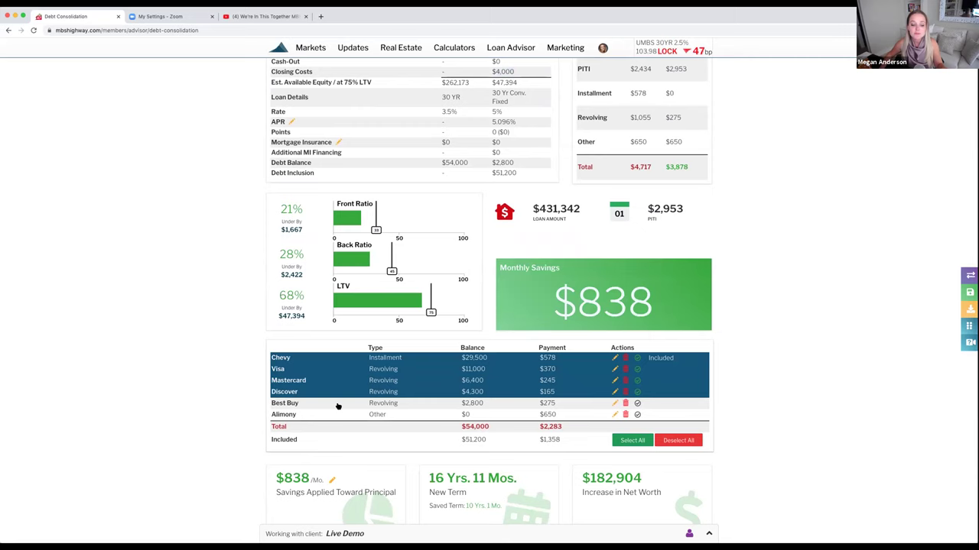
pyautogui.click(339, 403)
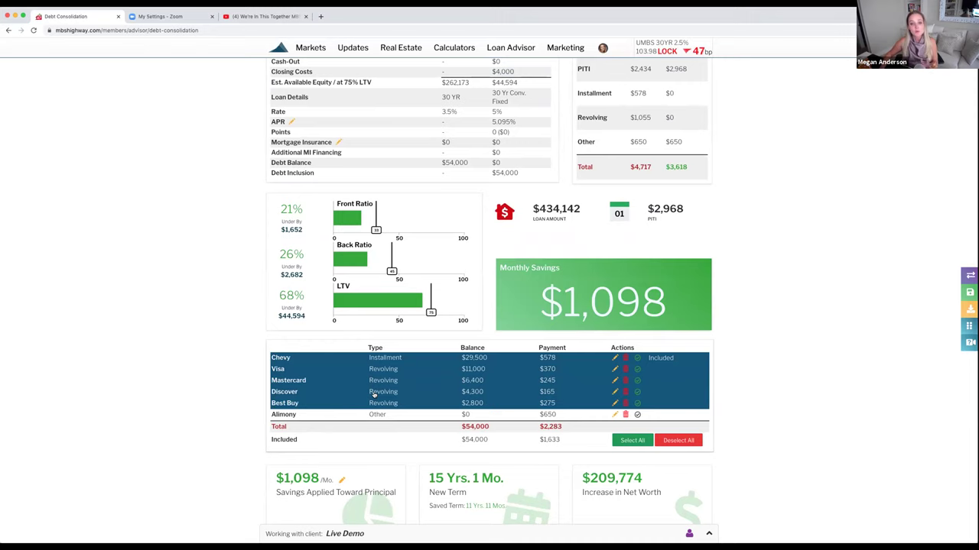
pyautogui.scroll(-1, 374, 394)
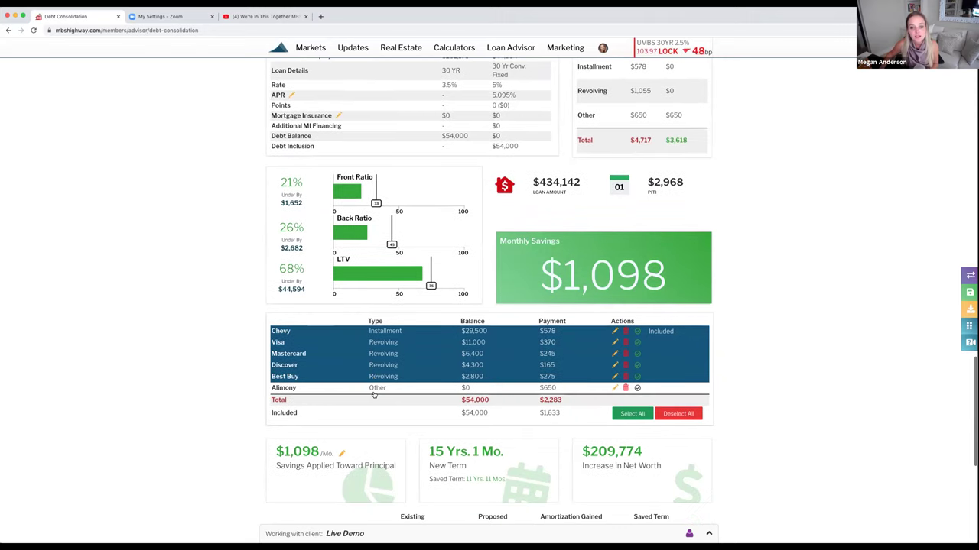
pyautogui.moveTo(667, 276); pyautogui.dragTo(560, 268)
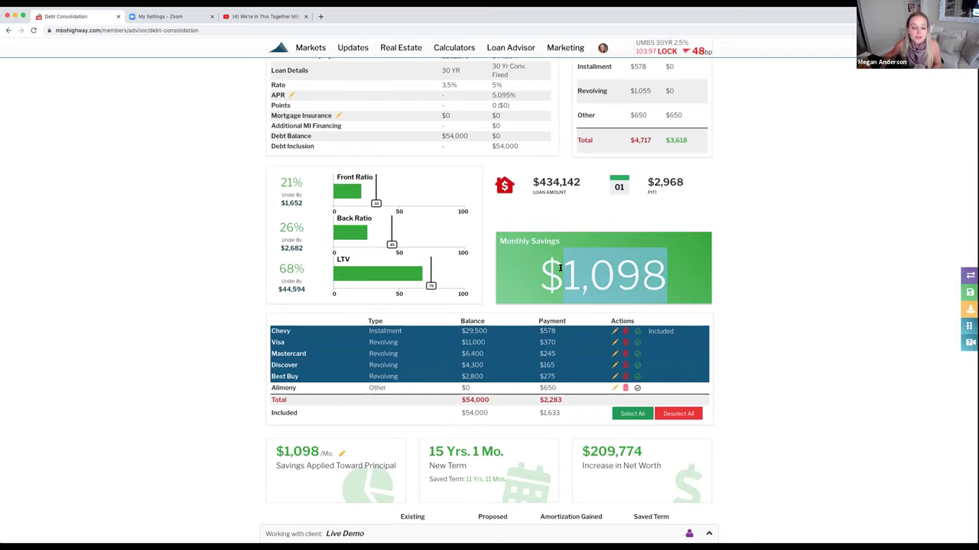
# Open the suggested debt types for the name of a new debt under Current Debts & Obligations
pyautogui.scroll(10, 559, 267)
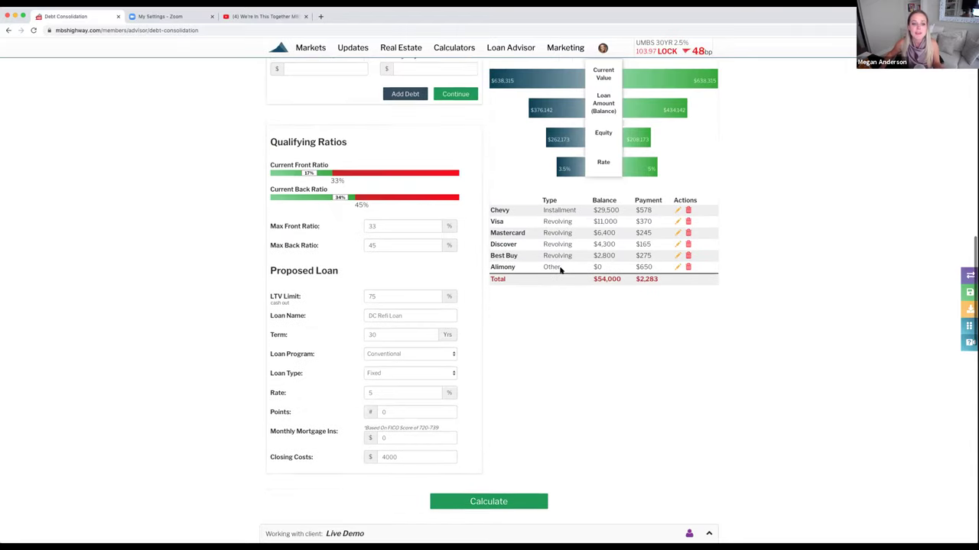
pyautogui.scroll(3, 560, 269)
pyautogui.click(312, 195)
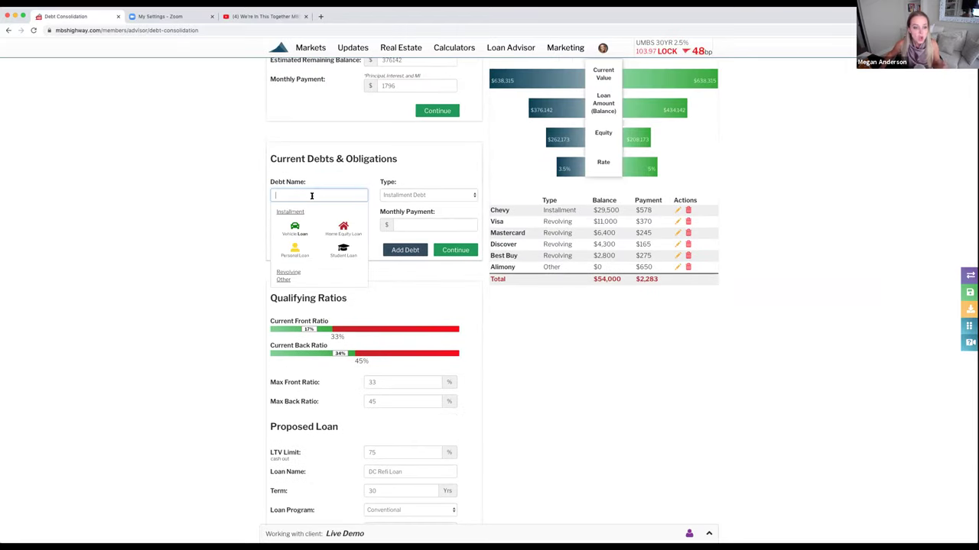